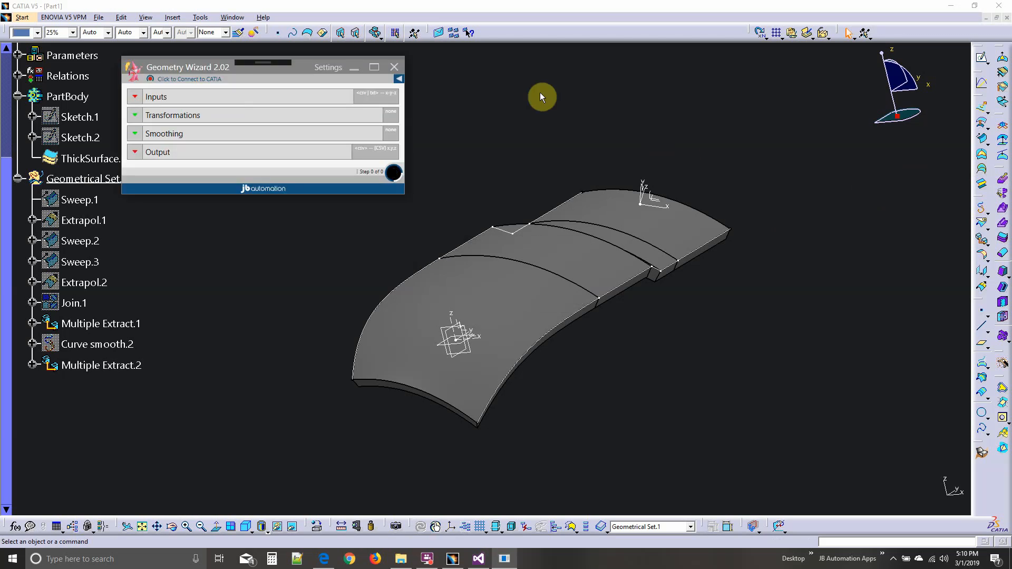
Connect Geometry Wizard to CATIA and set the input format to CATIA Curve
{"action": "left_click_drag", "start_coordinate": [296, 65], "coordinate": [318, 63]}
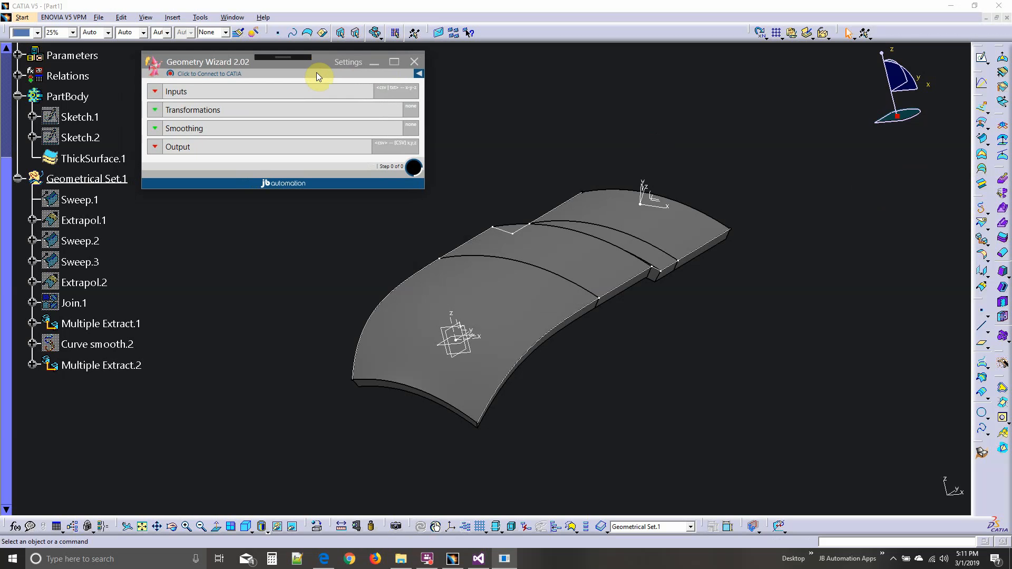
{"action": "left_click_drag", "start_coordinate": [323, 59], "coordinate": [331, 69]}
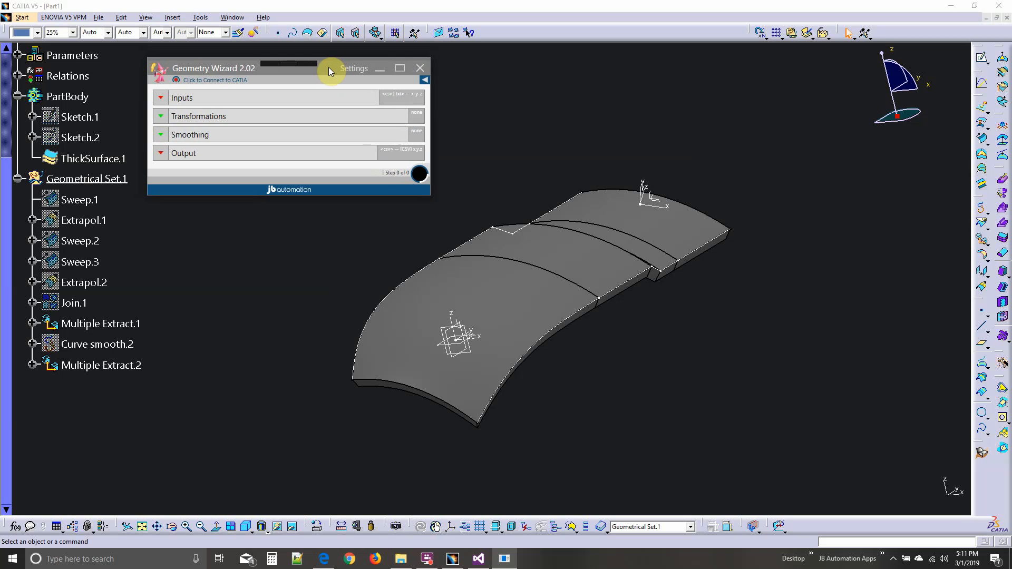
{"action": "left_click", "coordinate": [203, 82]}
{"action": "left_click", "coordinate": [202, 98]}
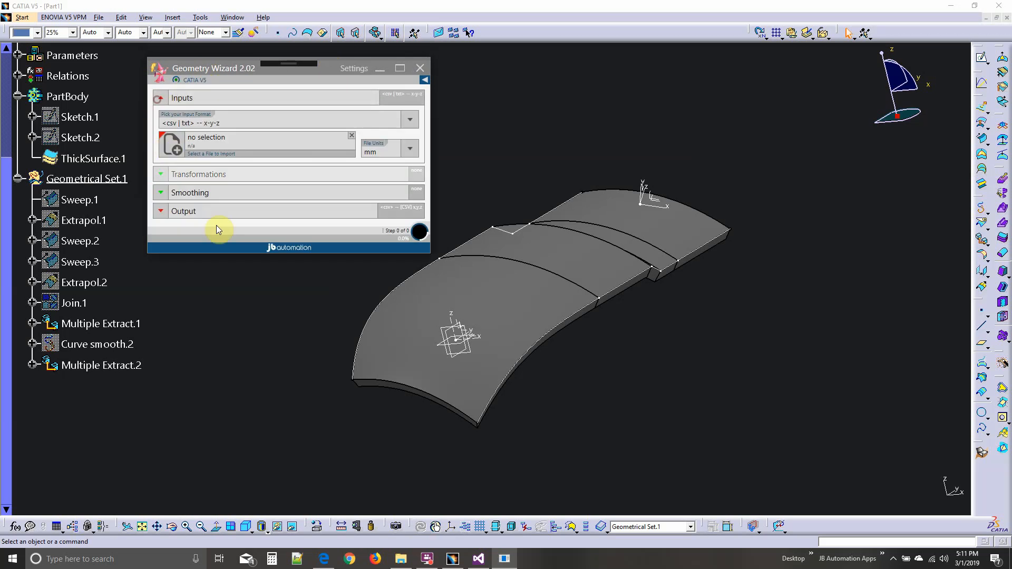
{"action": "left_click", "coordinate": [214, 125]}
{"action": "scroll", "coordinate": [202, 161], "scroll_direction": "up", "scroll_amount": 1}
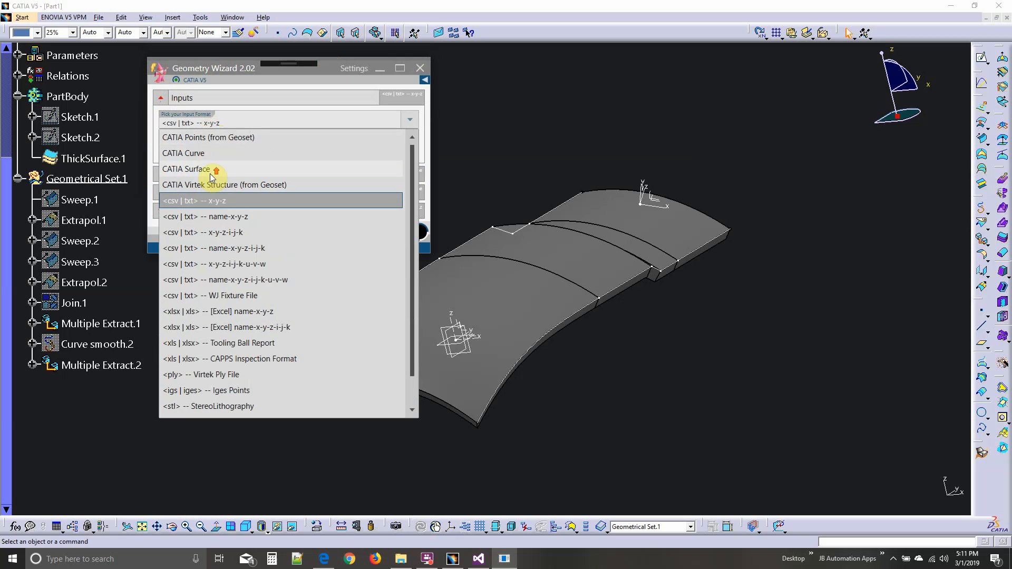
{"action": "left_click", "coordinate": [202, 155]}
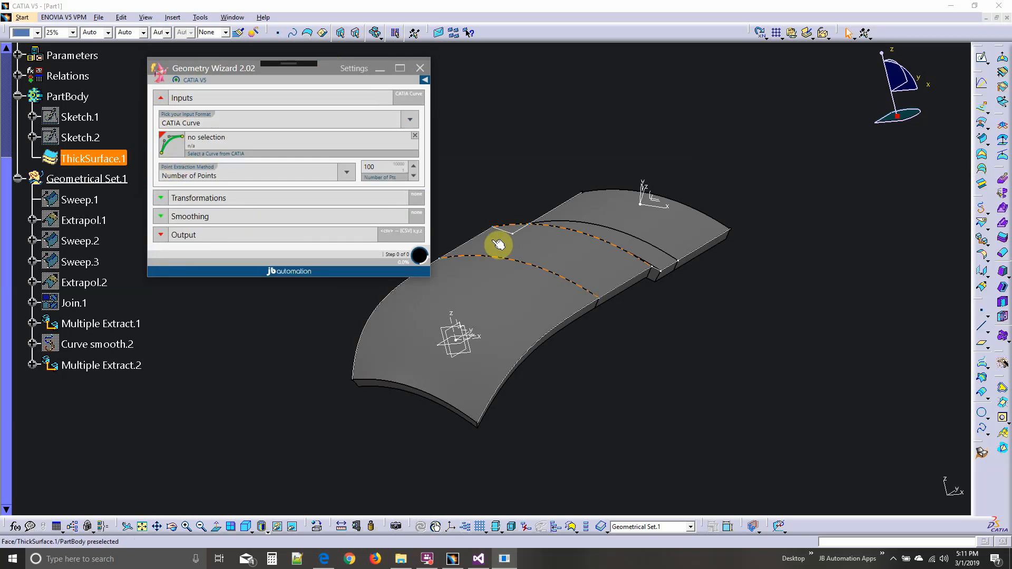
Keep CATIA Curve as the input format and pick the Multiple Extract.2 edge curve on the part as the input
{"action": "middle_click_drag", "start_coordinate": [503, 278], "coordinate": [580, 283]}
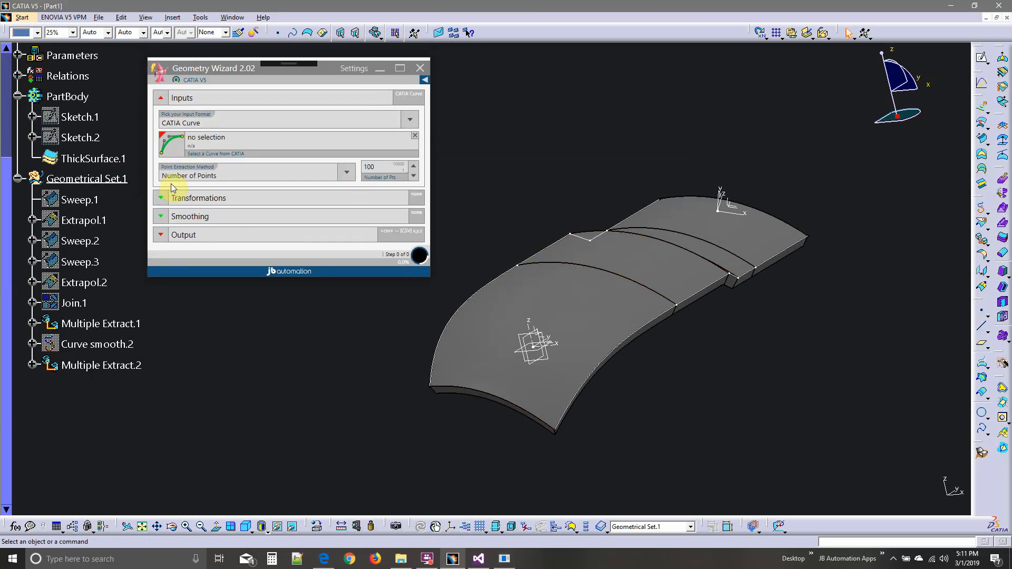
{"action": "left_click", "coordinate": [213, 120]}
{"action": "scroll", "coordinate": [242, 219], "scroll_direction": "up", "scroll_amount": 1}
{"action": "scroll", "coordinate": [271, 266], "scroll_direction": "down", "scroll_amount": 2}
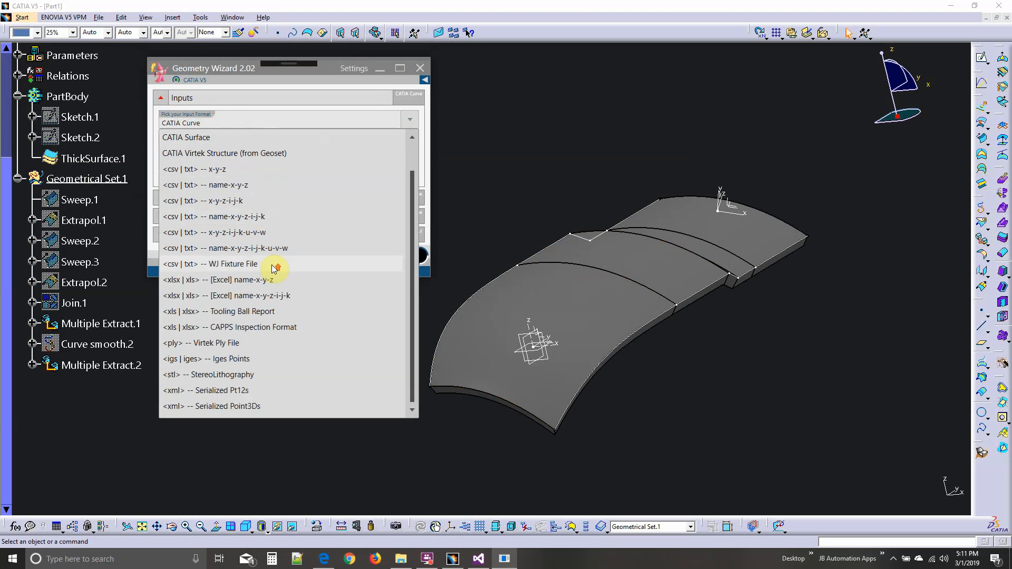
{"action": "scroll", "coordinate": [247, 211], "scroll_direction": "up", "scroll_amount": 2}
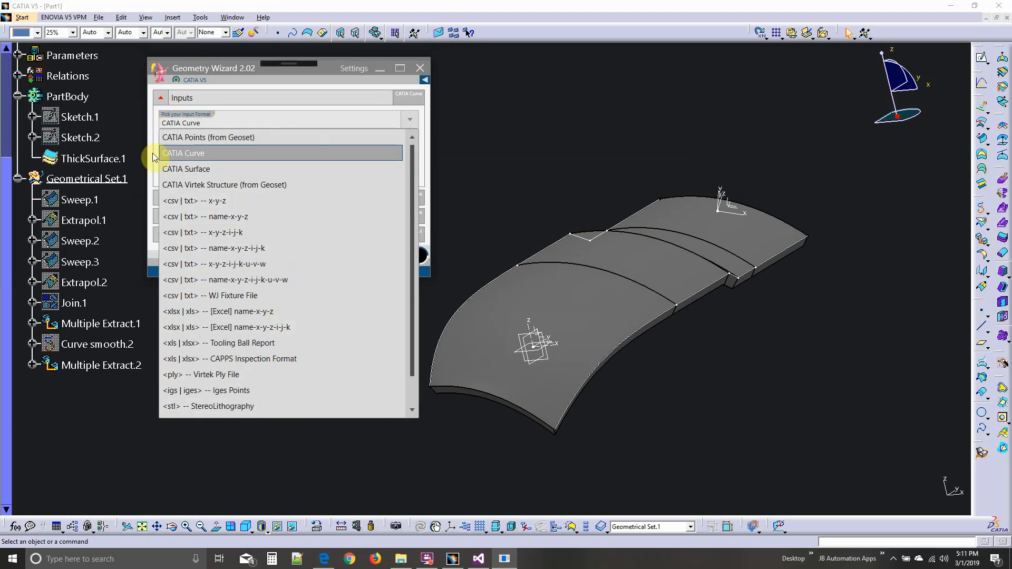
{"action": "left_click", "coordinate": [178, 154]}
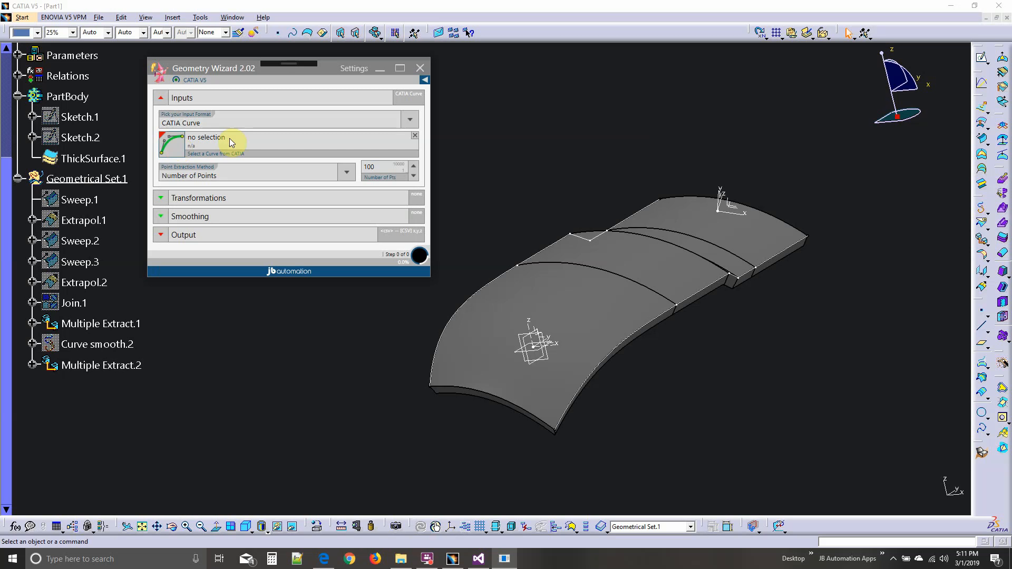
{"action": "left_click", "coordinate": [174, 145]}
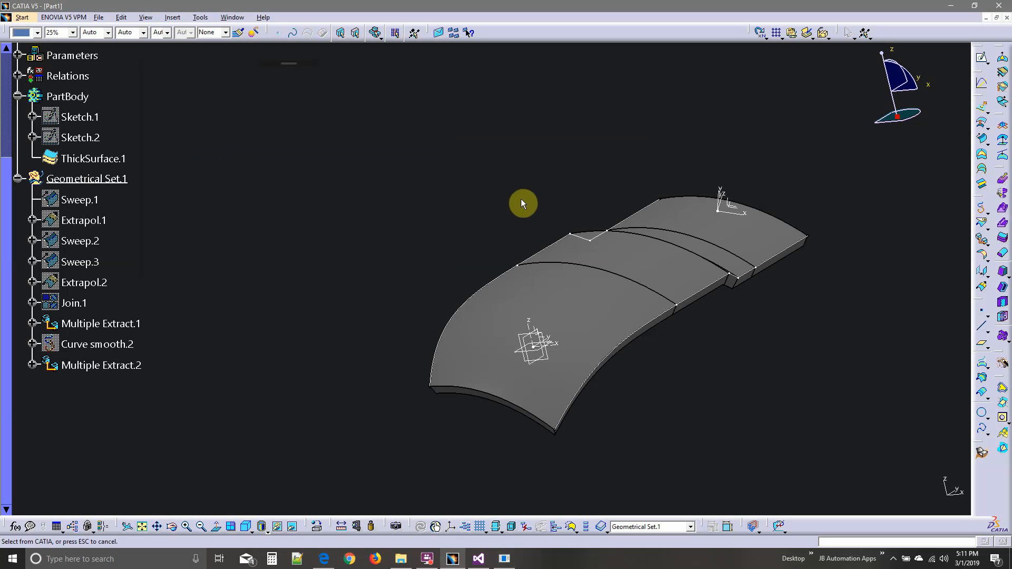
{"action": "left_click", "coordinate": [557, 242]}
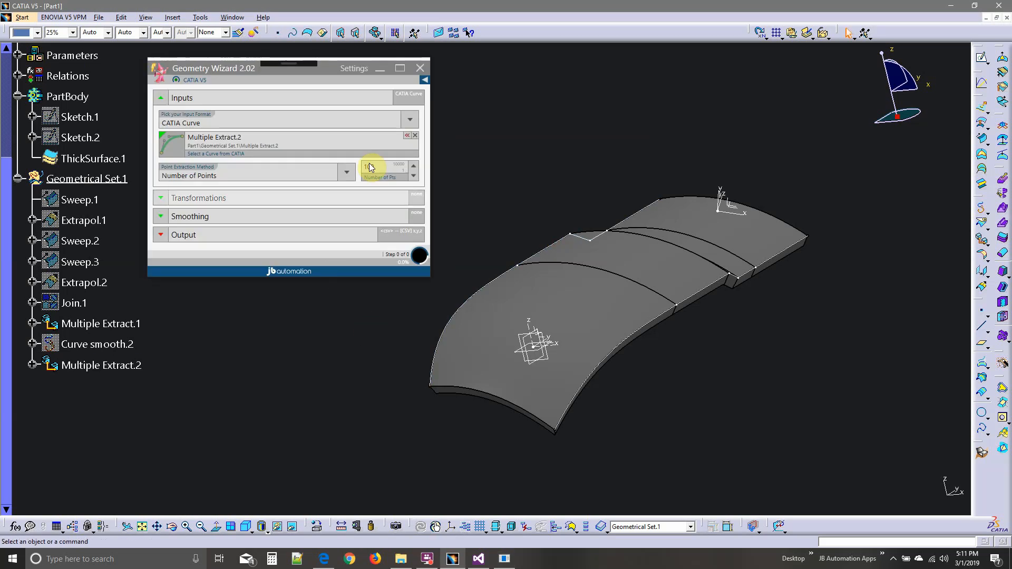
Set the point extraction method to Vertices and Spacing Between with a point spacing of 6.35 mm
{"action": "left_click", "coordinate": [237, 174]}
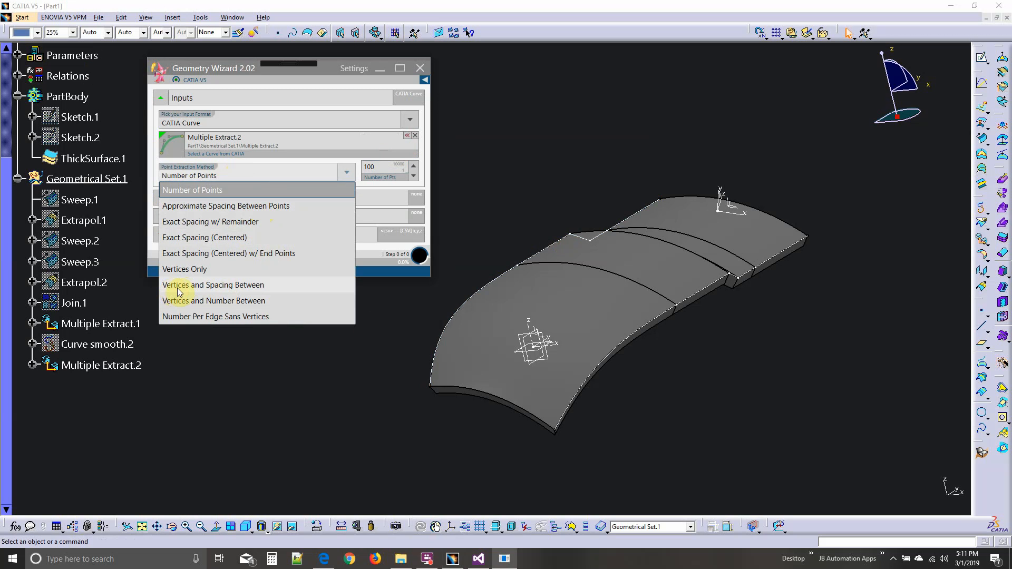
{"action": "left_click", "coordinate": [232, 285]}
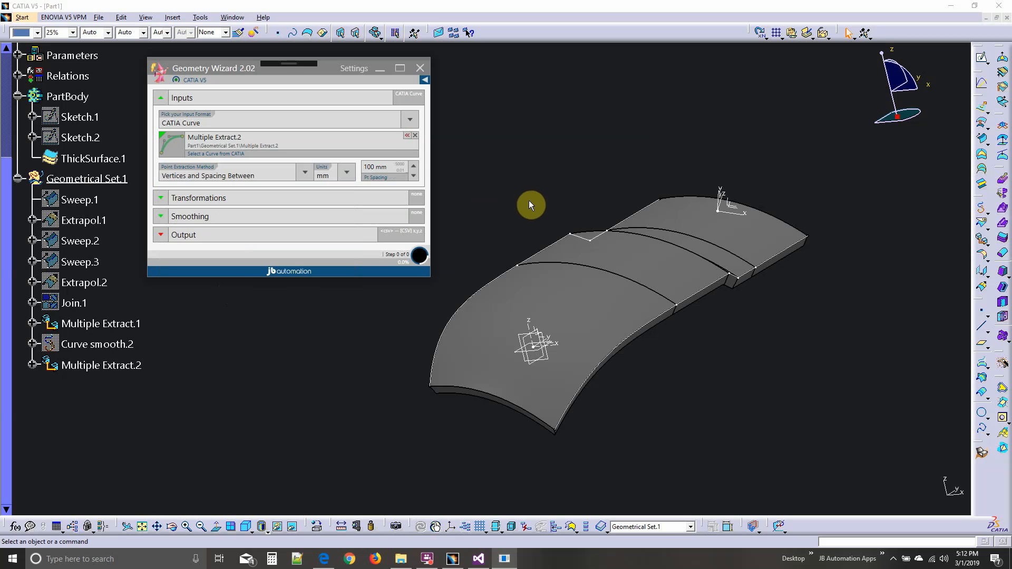
{"action": "double_click", "coordinate": [382, 167]}
{"action": "left_click_drag", "start_coordinate": [302, 71], "coordinate": [305, 91]}
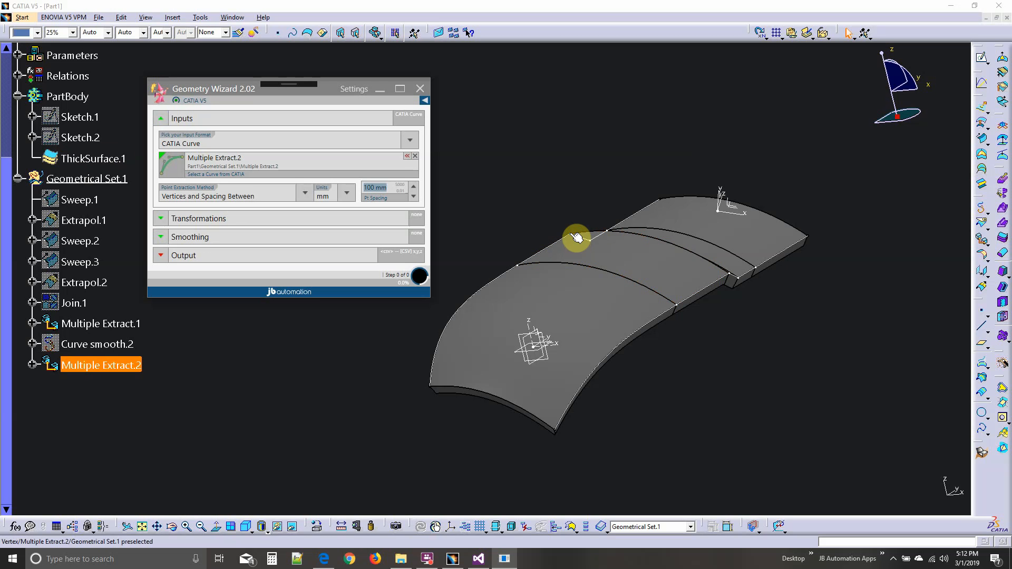
{"action": "middle_click_drag", "start_coordinate": [578, 232], "coordinate": [546, 346]}
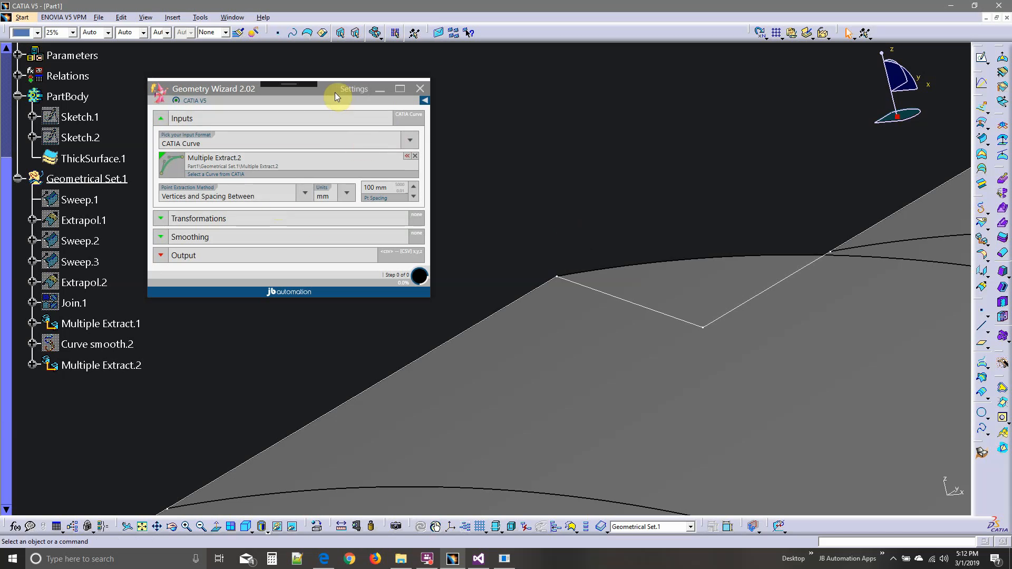
{"action": "left_click_drag", "start_coordinate": [333, 90], "coordinate": [321, 72]}
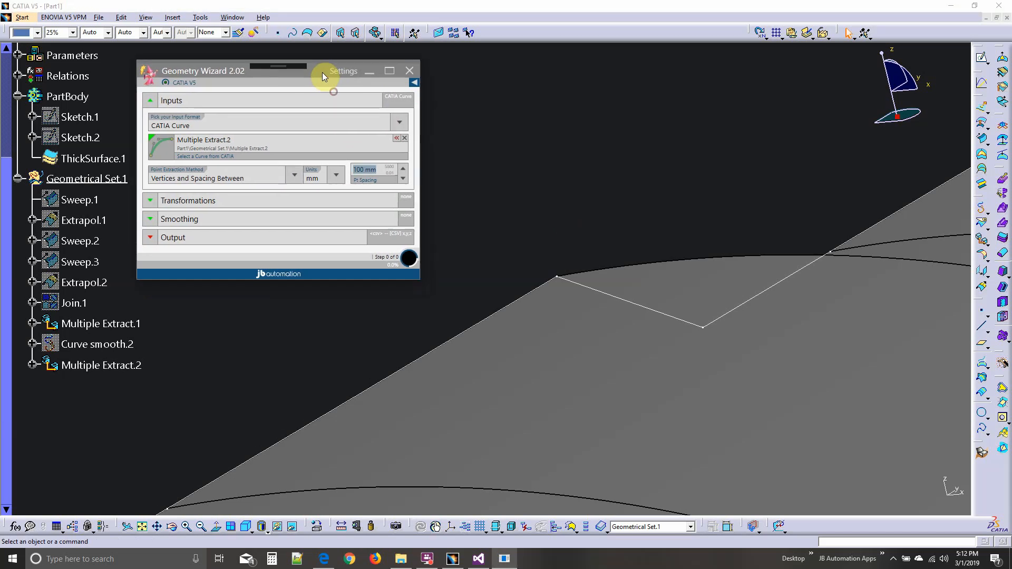
{"action": "left_click", "coordinate": [369, 169]}
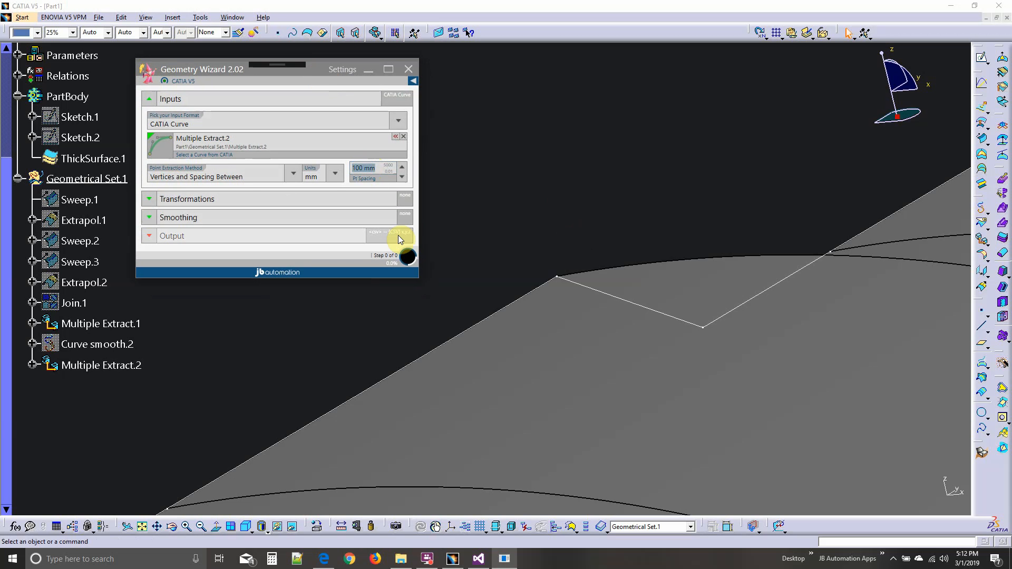
{"action": "type", "text": "6.35"}
{"action": "key", "text": "Tab"}
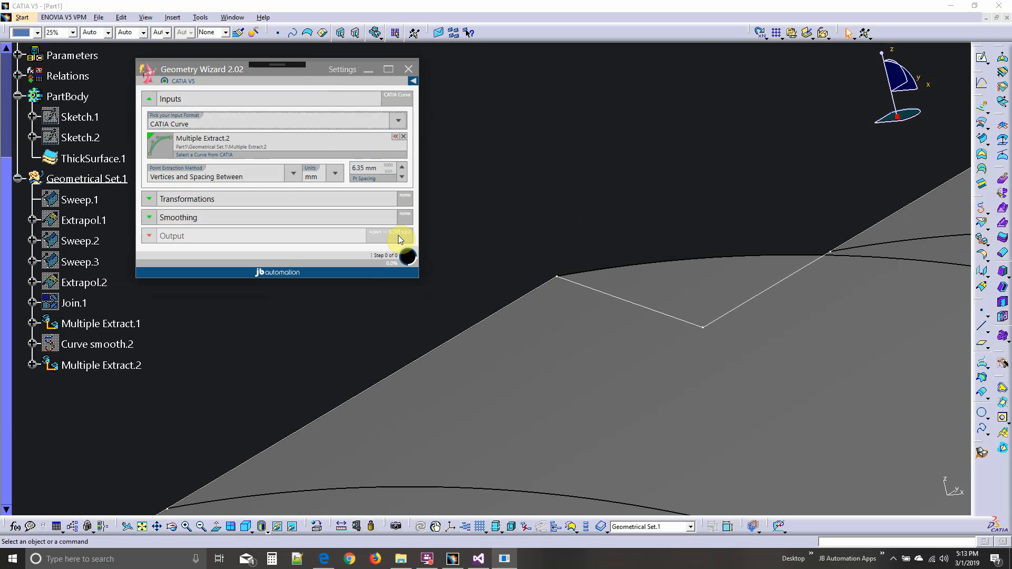
{"action": "left_click", "coordinate": [149, 204]}
{"action": "left_click", "coordinate": [231, 224]}
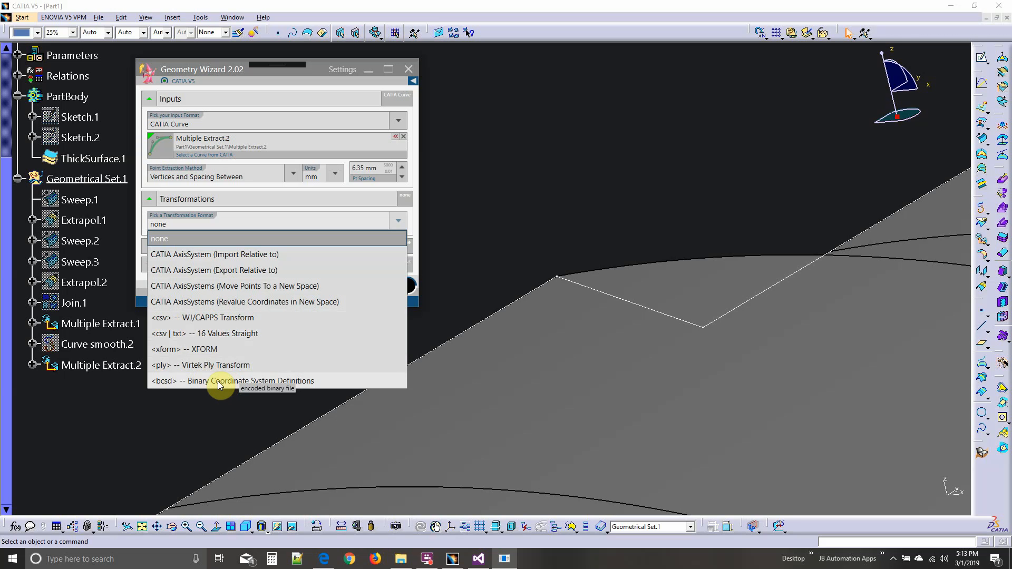
{"action": "left_click", "coordinate": [211, 227]}
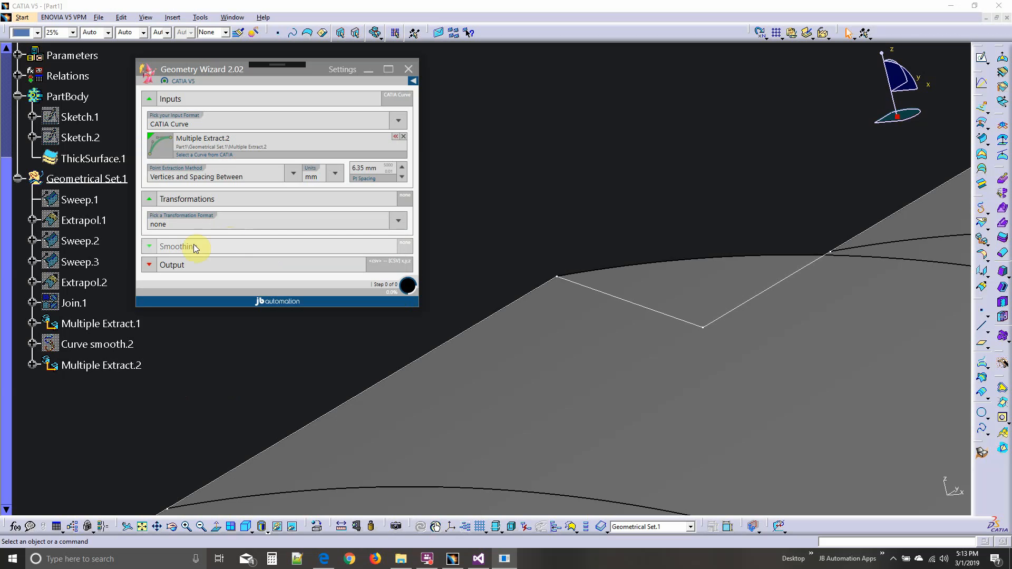
{"action": "left_click", "coordinate": [150, 201]}
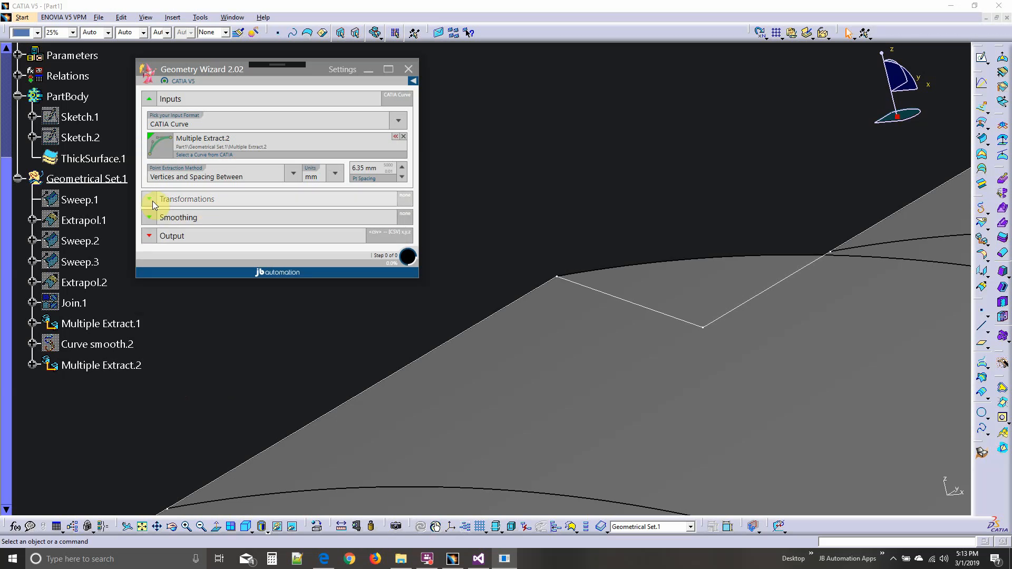
Set the output method to Excel name-x-y-z in mm and choose the existing Example.xlsx on the Desktop as the file to overwrite
{"action": "left_click", "coordinate": [149, 235]}
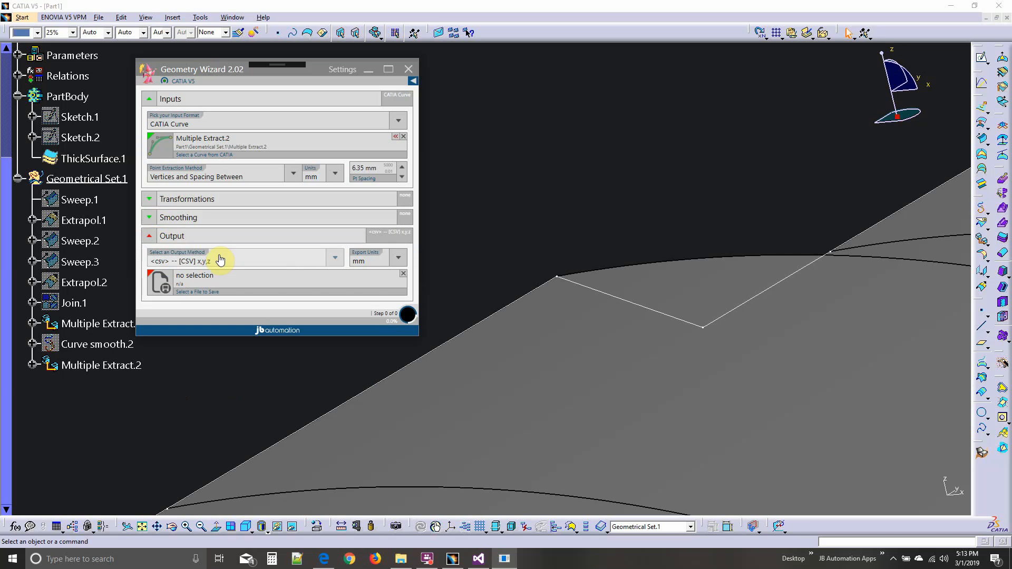
{"action": "left_click", "coordinate": [220, 260]}
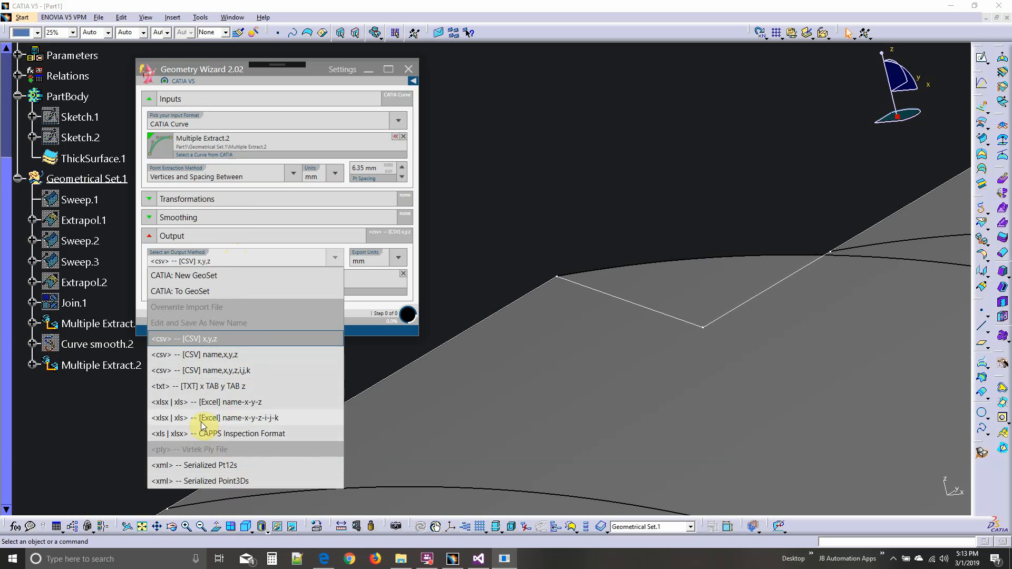
{"action": "left_click", "coordinate": [238, 403]}
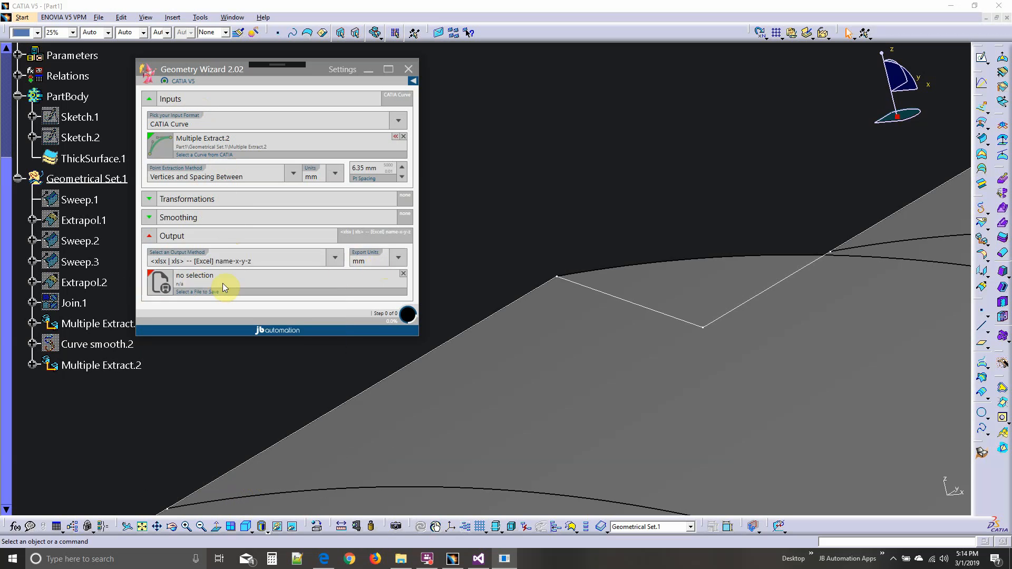
{"action": "left_click", "coordinate": [161, 284]}
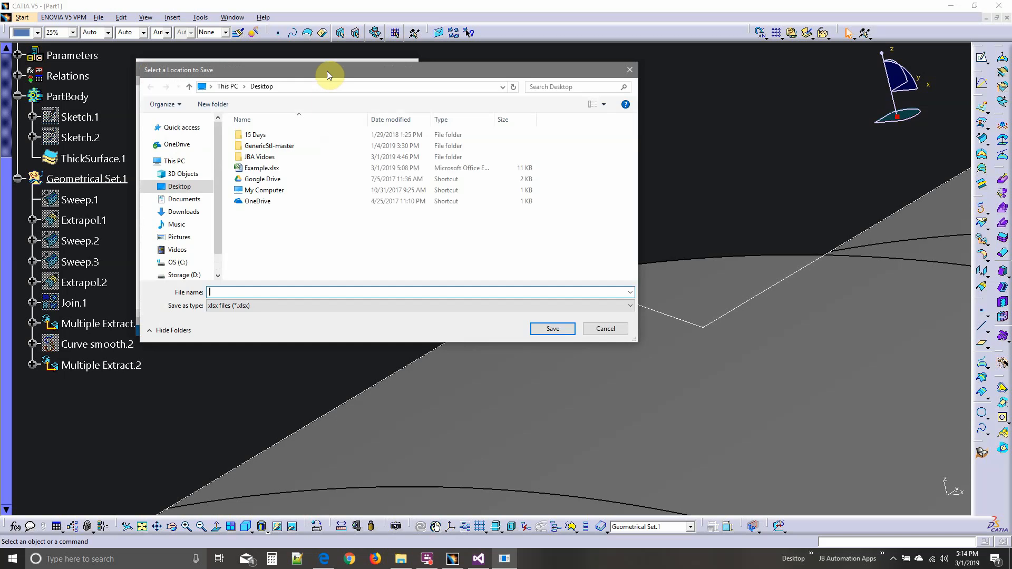
{"action": "left_click", "coordinate": [303, 197]}
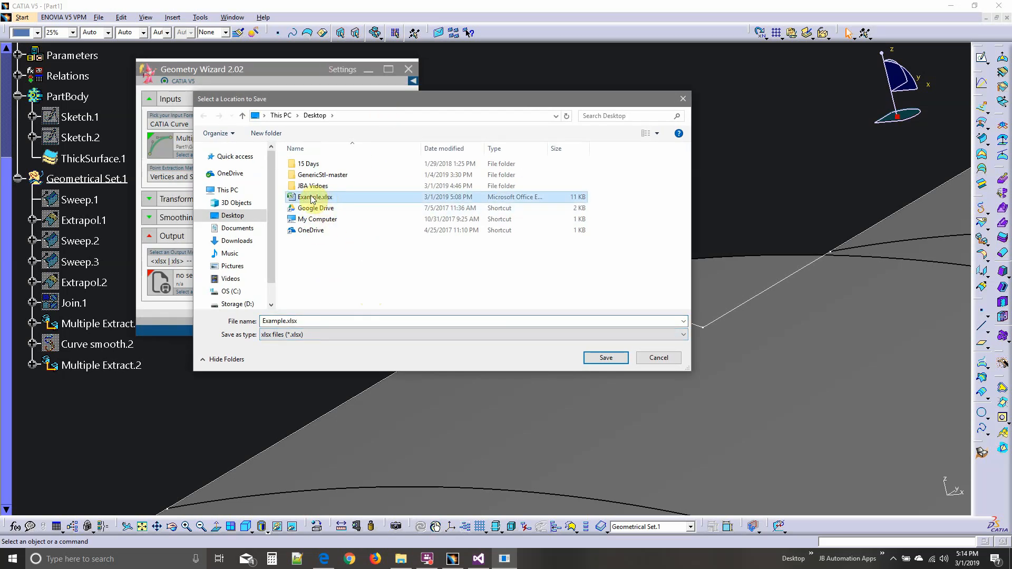
{"action": "left_click", "coordinate": [600, 357]}
{"action": "left_click", "coordinate": [533, 318]}
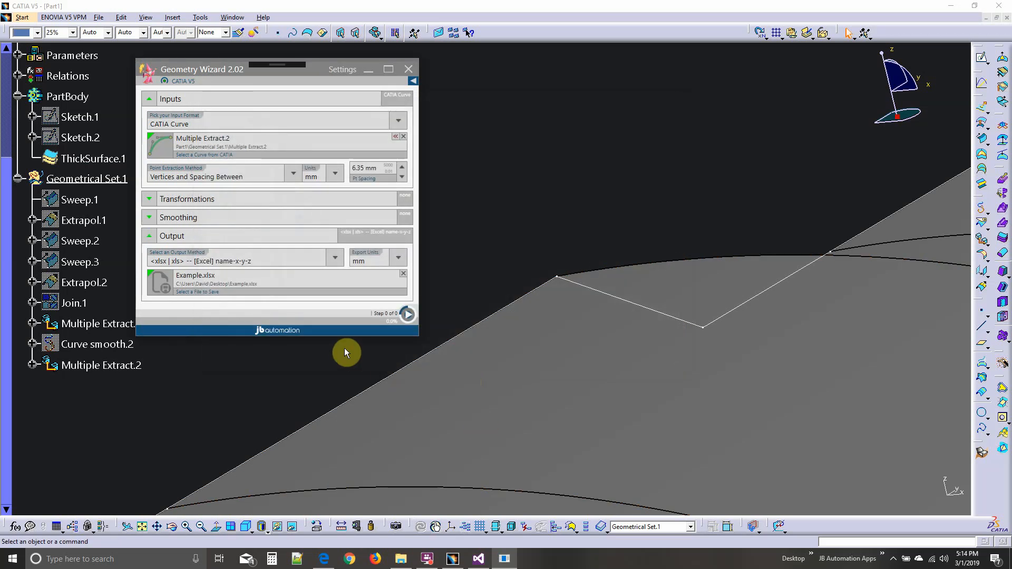
Run the export, show Example.xlsx in its folder, review the exported point list and close the folder window
{"action": "left_click", "coordinate": [408, 314]}
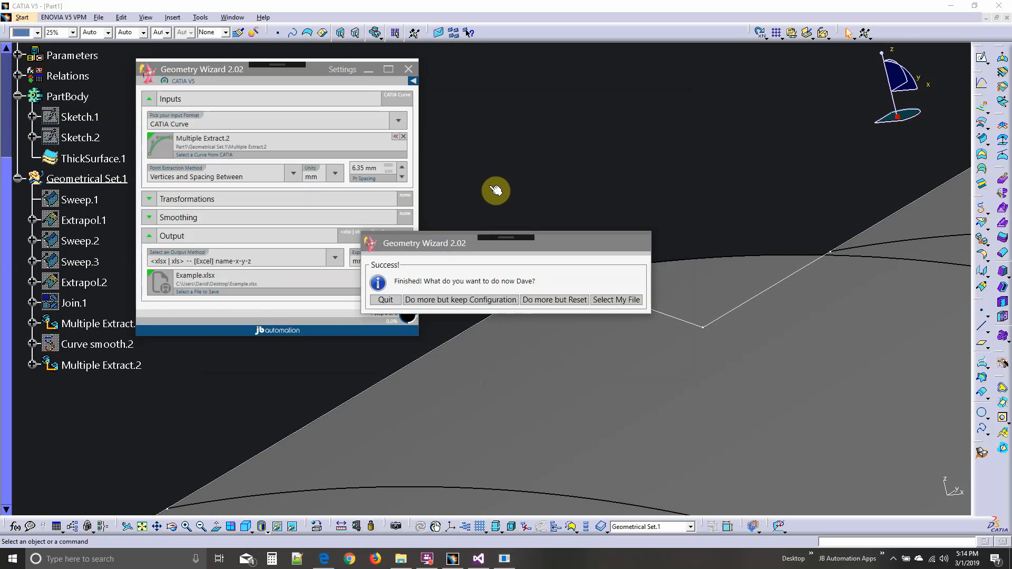
{"action": "left_click", "coordinate": [614, 300]}
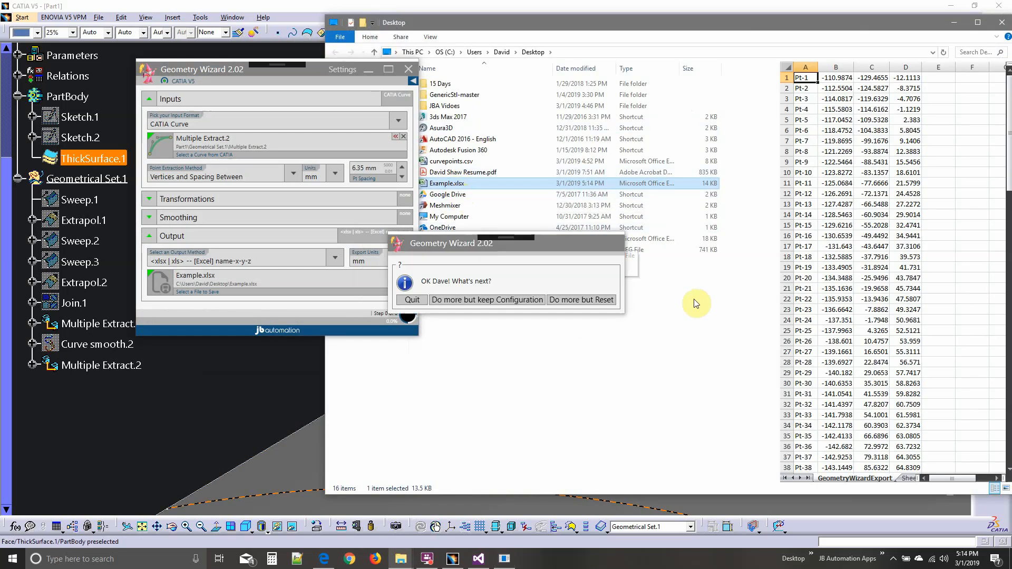
{"action": "left_click_drag", "start_coordinate": [580, 245], "coordinate": [605, 166]}
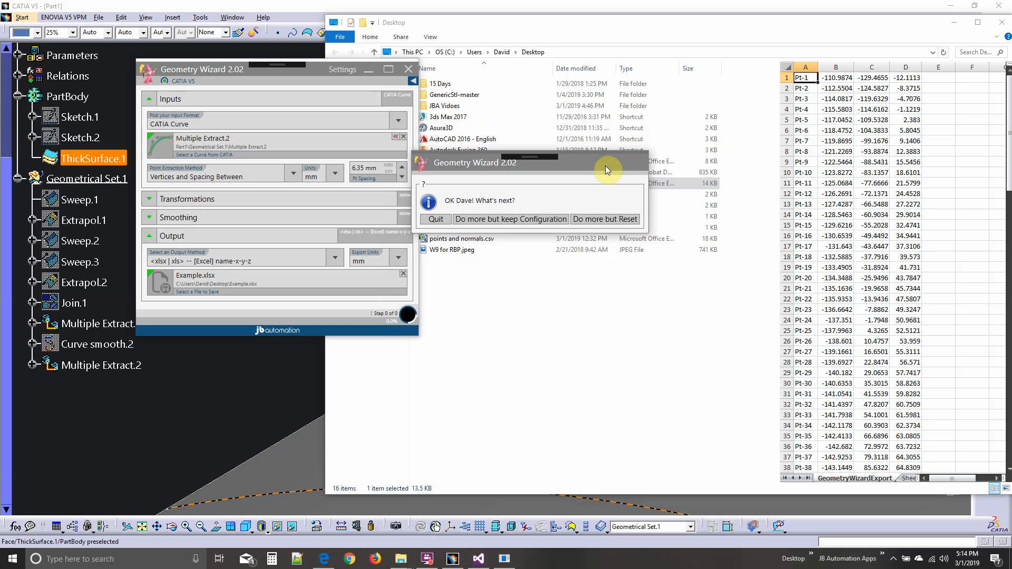
{"action": "left_click_drag", "start_coordinate": [1007, 108], "coordinate": [1007, 396]}
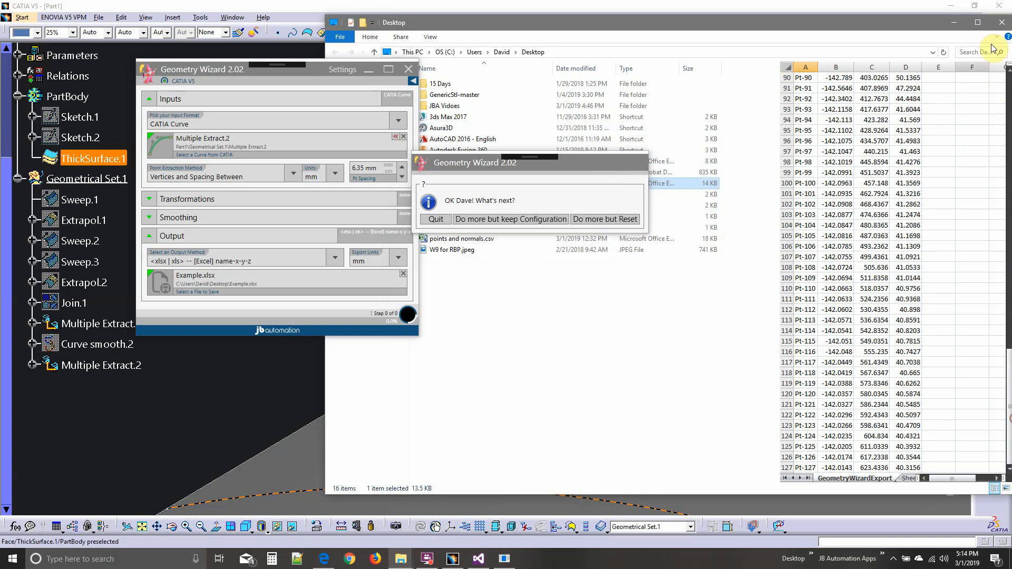
{"action": "left_click", "coordinate": [1000, 25]}
Continue with another wizard run while keeping the current configuration
{"action": "left_click_drag", "start_coordinate": [582, 157], "coordinate": [679, 134]}
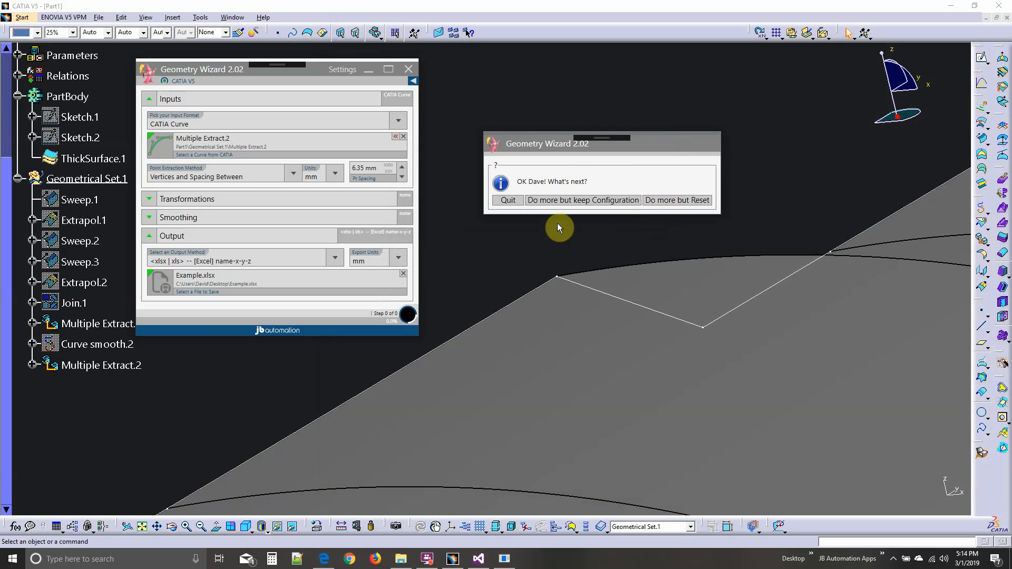
{"action": "left_click_drag", "start_coordinate": [656, 138], "coordinate": [640, 135]}
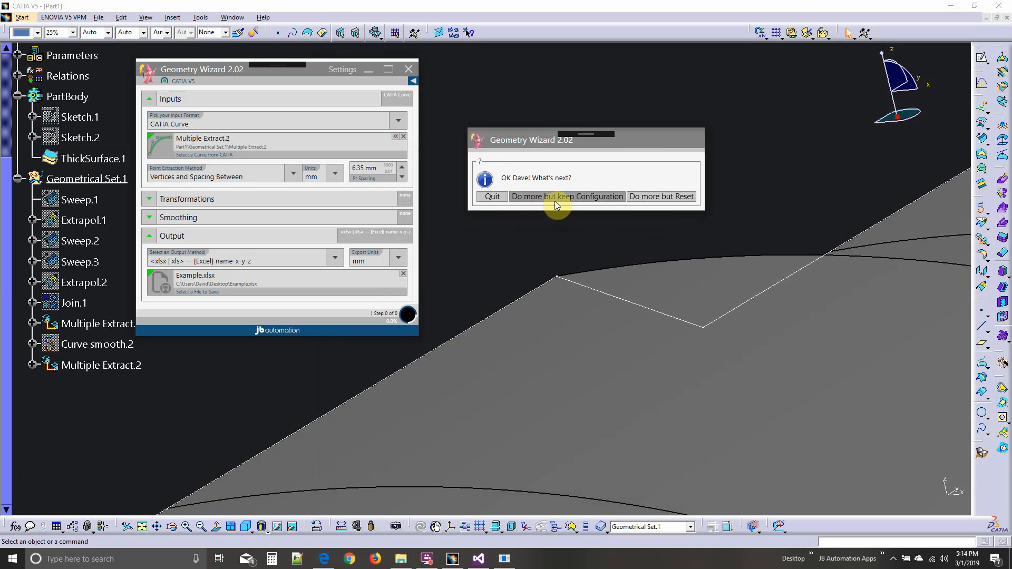
{"action": "left_click", "coordinate": [572, 195]}
{"action": "left_click_drag", "start_coordinate": [226, 74], "coordinate": [242, 73]}
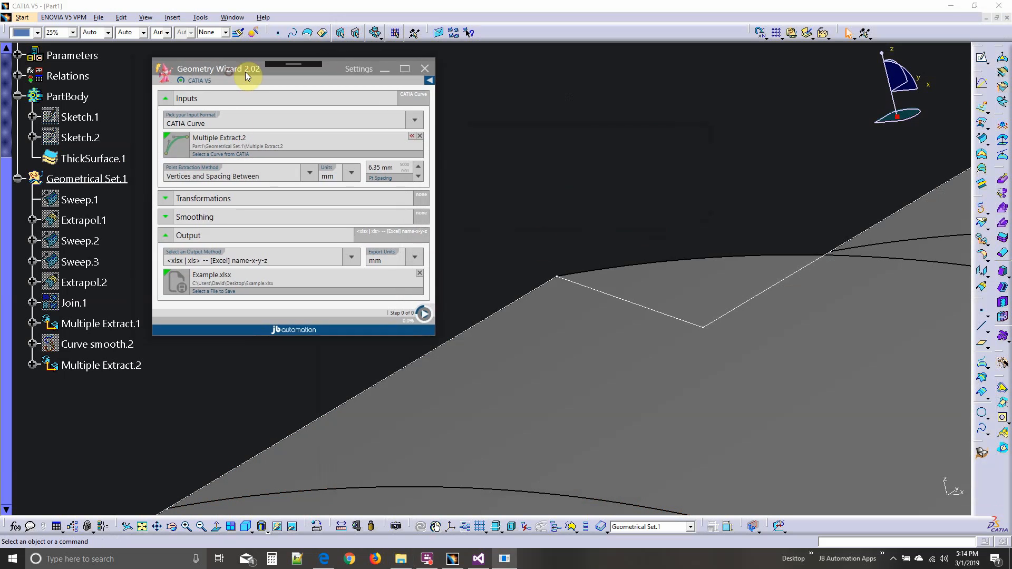
Set the wizard's input format to Excel name-x-y-z (xlsx | xls)
{"action": "left_click", "coordinate": [226, 123]}
{"action": "scroll", "coordinate": [227, 204], "scroll_direction": "up", "scroll_amount": 1}
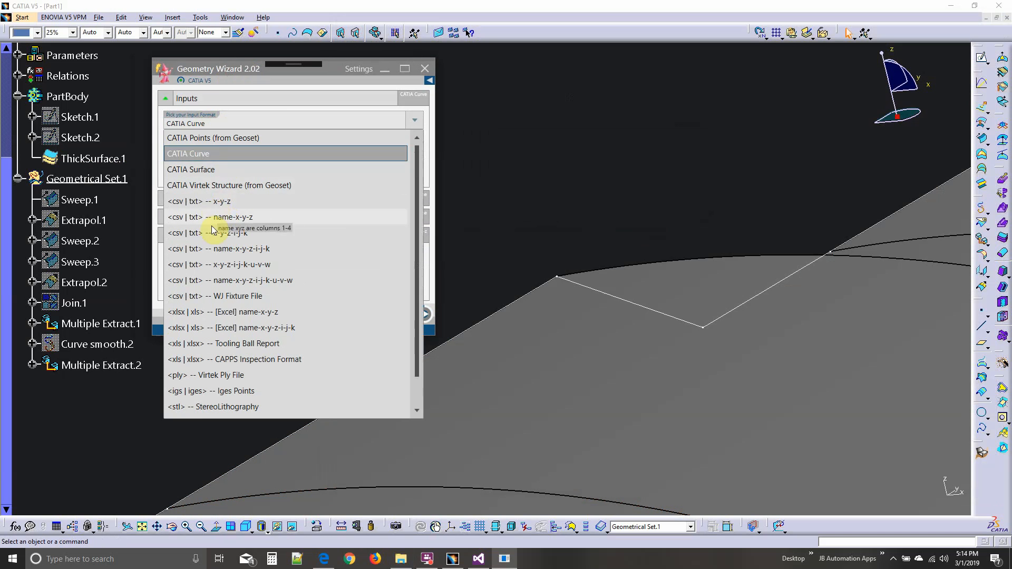
{"action": "scroll", "coordinate": [189, 331], "scroll_direction": "down", "scroll_amount": 2}
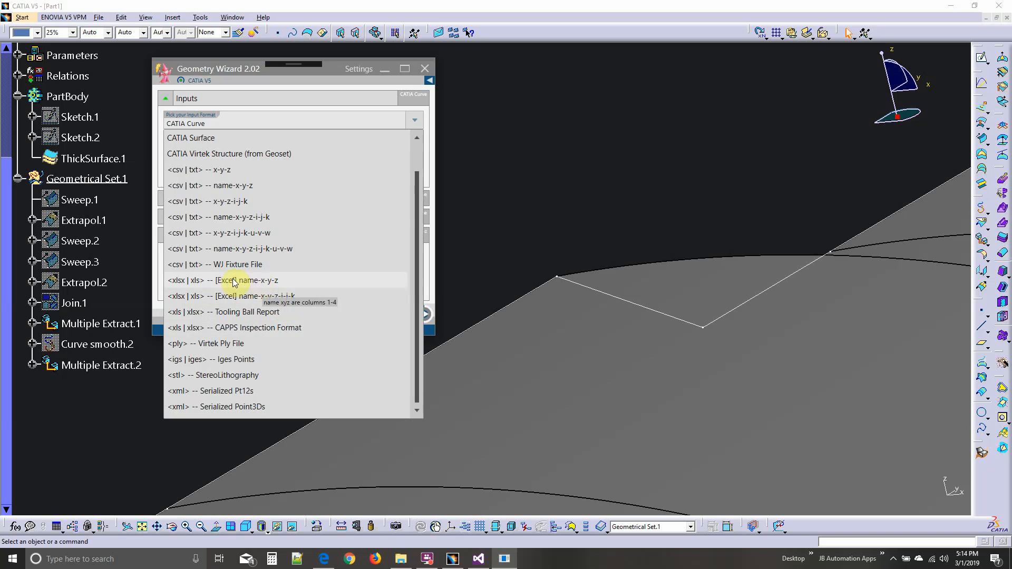
{"action": "left_click", "coordinate": [277, 281]}
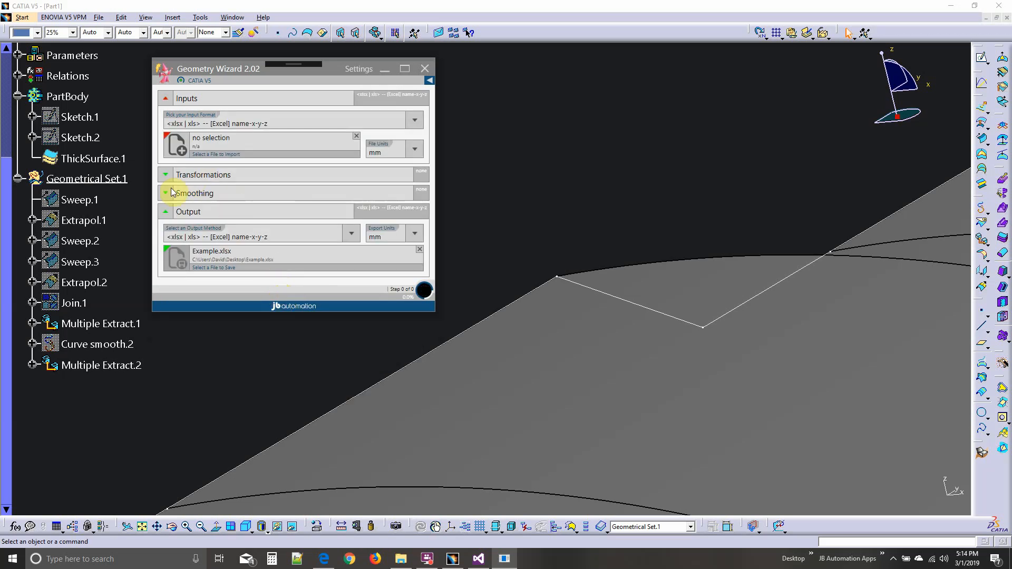
Set the output method to CATIA: New GeoSet, with CATIA Points as the CATIA output type
{"action": "left_click", "coordinate": [314, 238]}
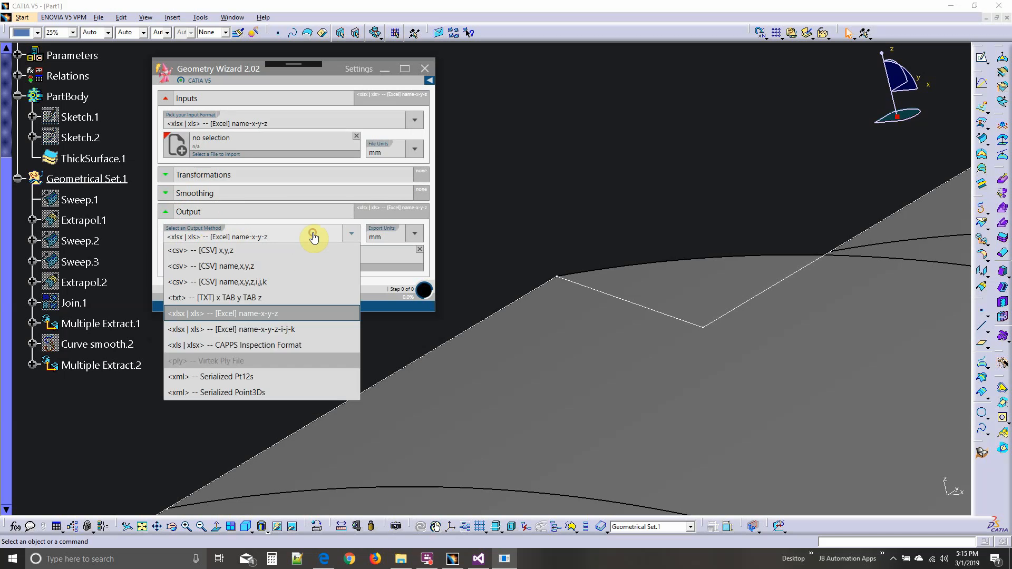
{"action": "left_click", "coordinate": [230, 248]}
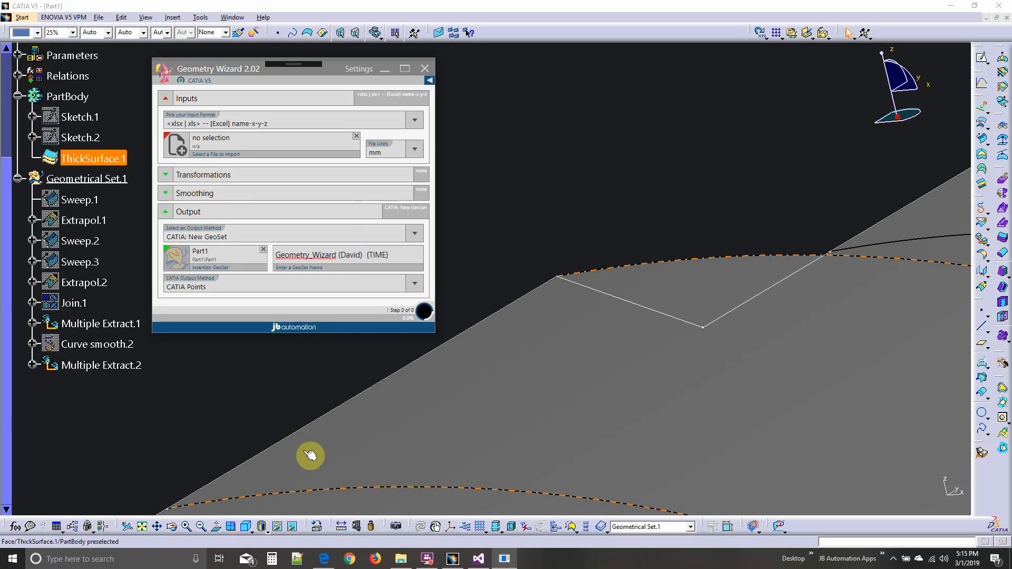
{"action": "left_click", "coordinate": [221, 287]}
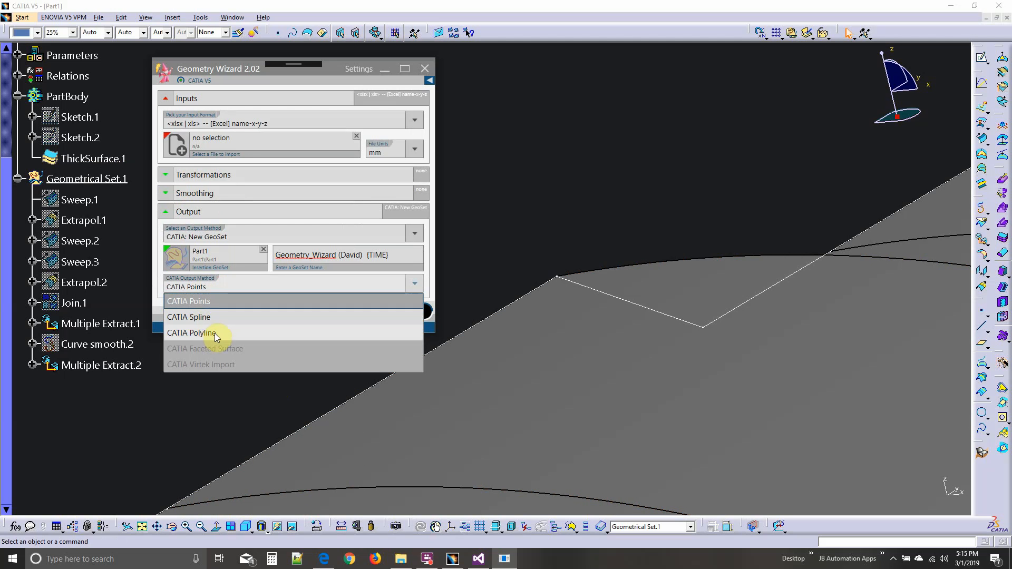
{"action": "left_click", "coordinate": [220, 301]}
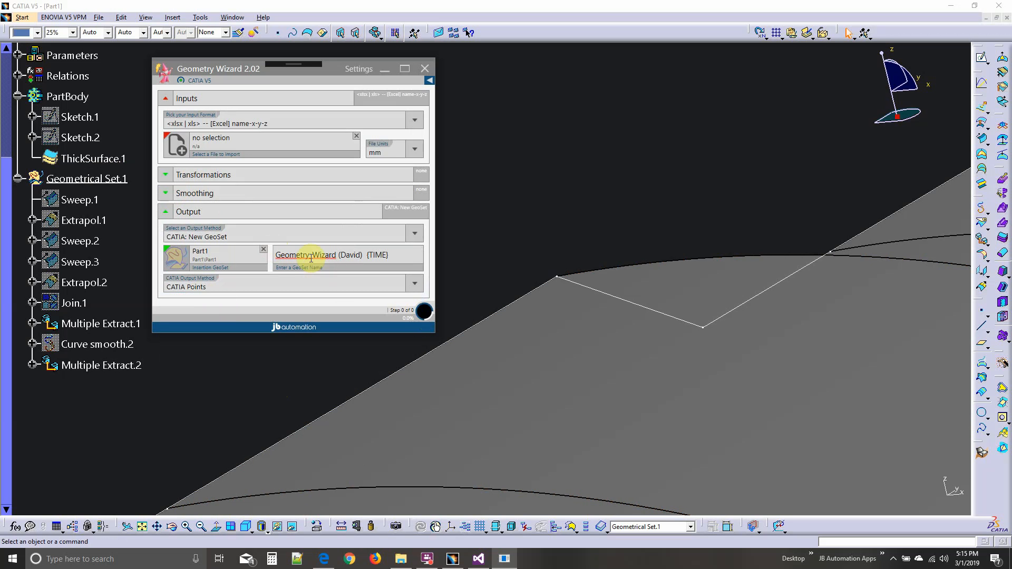
Choose Example.xlsx on the Desktop as the file to import
{"action": "left_click", "coordinate": [177, 149]}
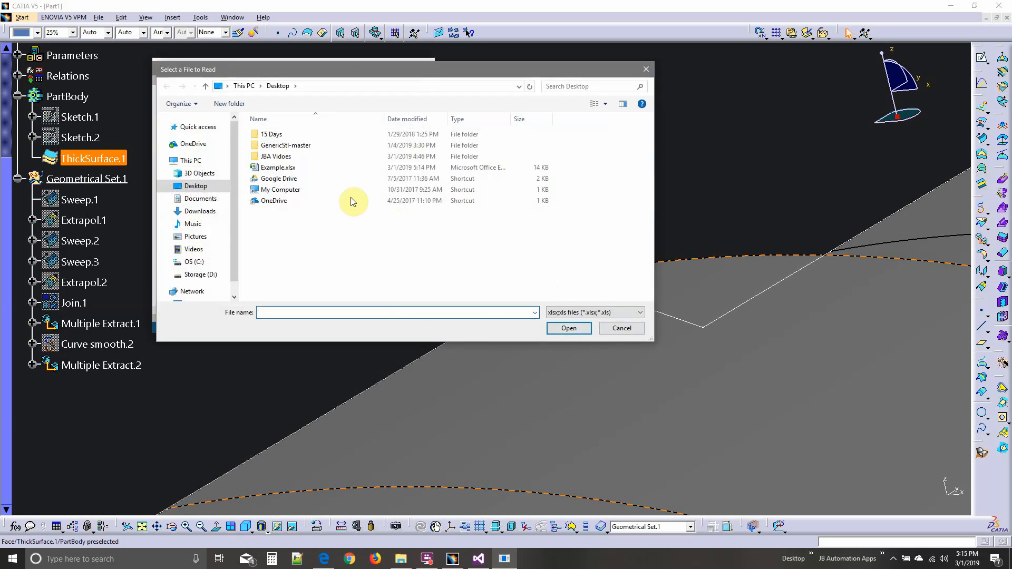
{"action": "left_click", "coordinate": [290, 168]}
{"action": "left_click", "coordinate": [566, 327]}
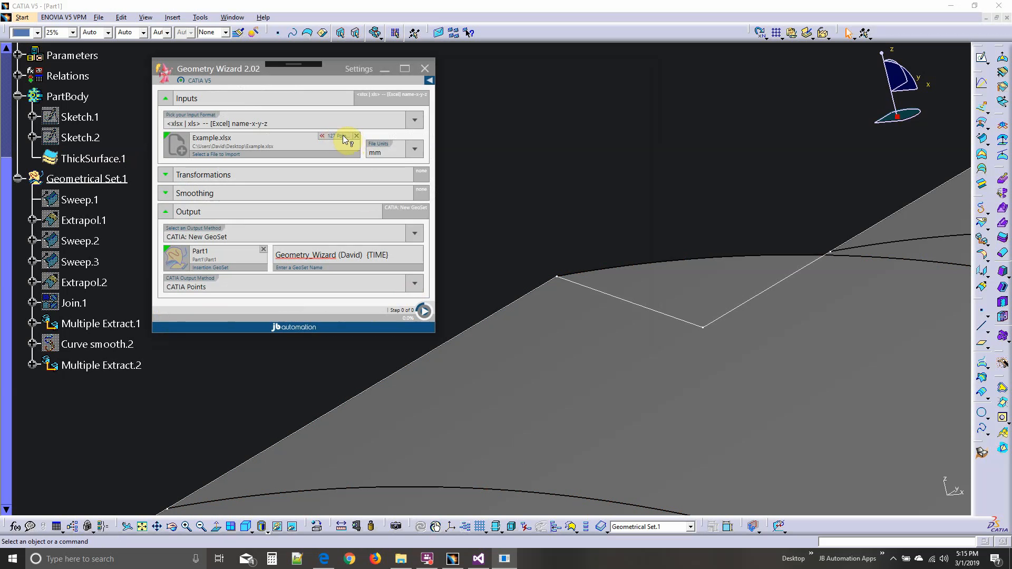
Run the conversion to build the points in the part, and quit Geometry Wizard when it finishes
{"action": "left_click", "coordinate": [422, 318]}
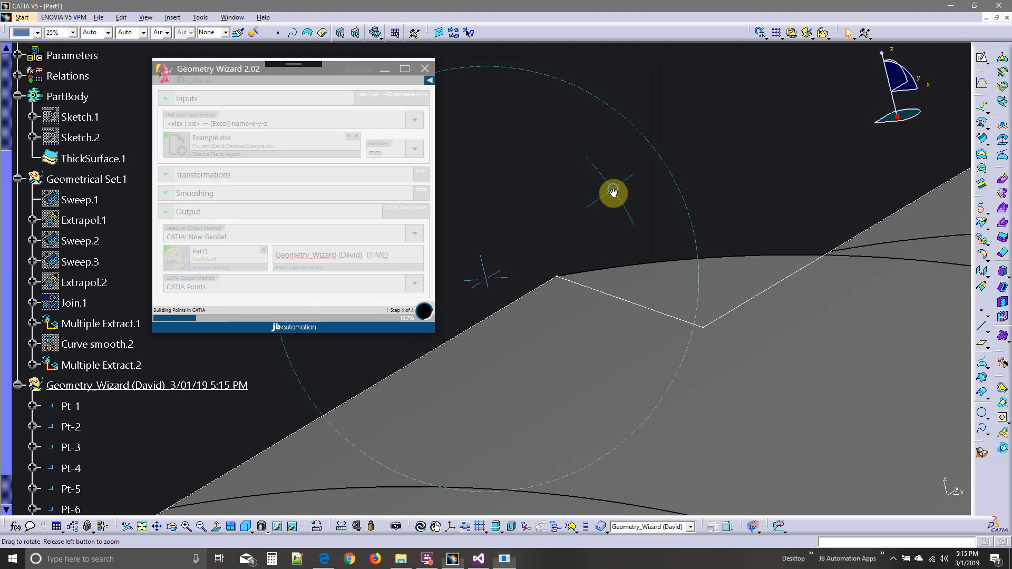
{"action": "middle_click_drag", "start_coordinate": [612, 192], "coordinate": [639, 361]}
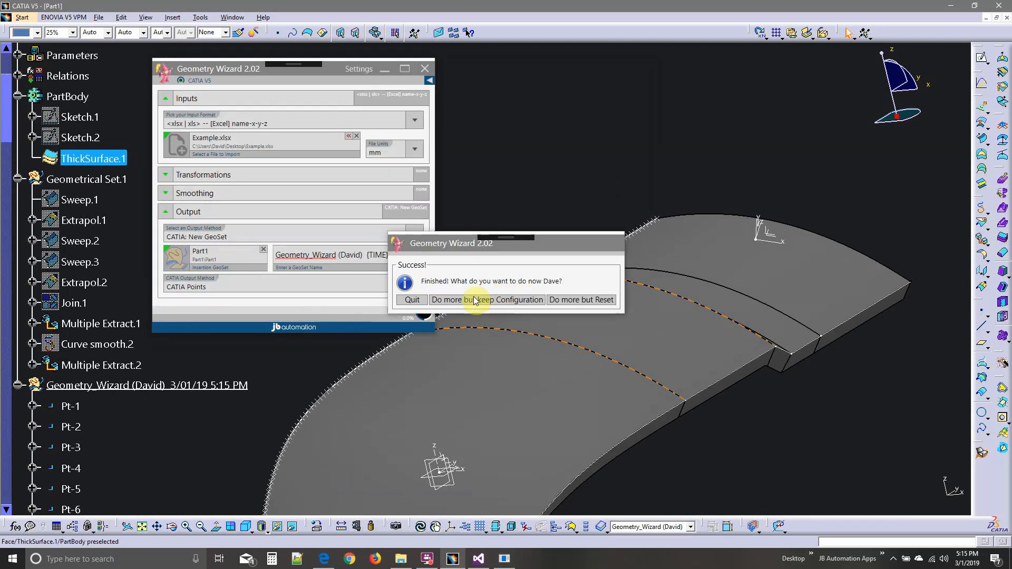
{"action": "left_click", "coordinate": [413, 300]}
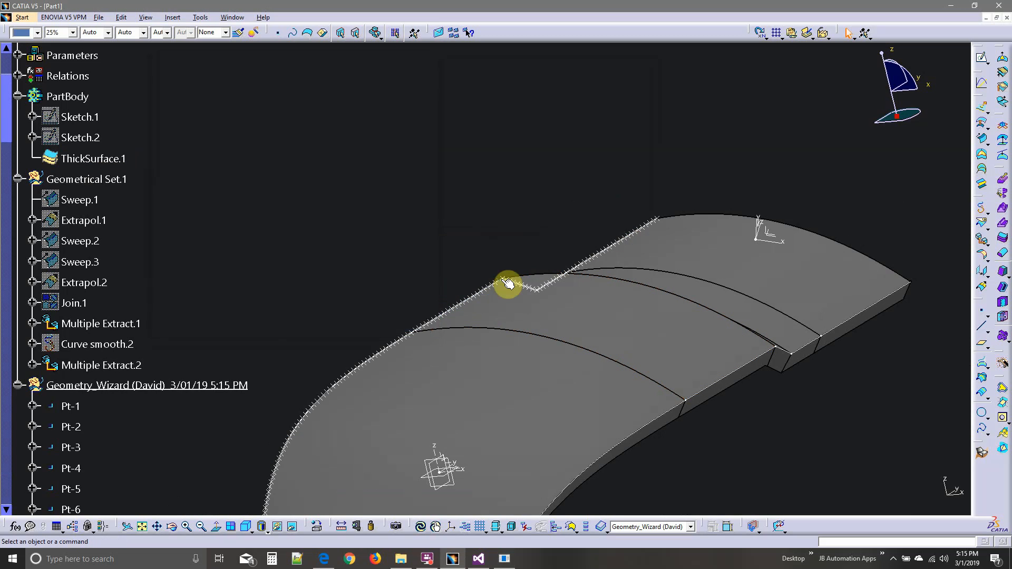
Examine the imported points along the part's edge, checking those at the two corner vertices of the notch and the spacing between them
{"action": "middle_click_drag", "start_coordinate": [521, 424], "coordinate": [524, 258], "text": "ctrl"}
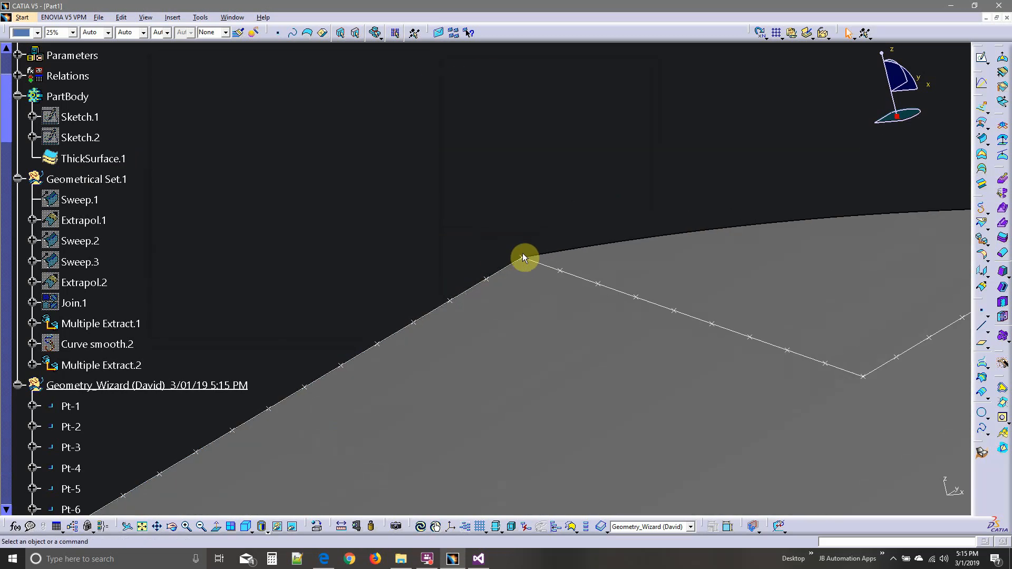
{"action": "left_click", "coordinate": [529, 259]}
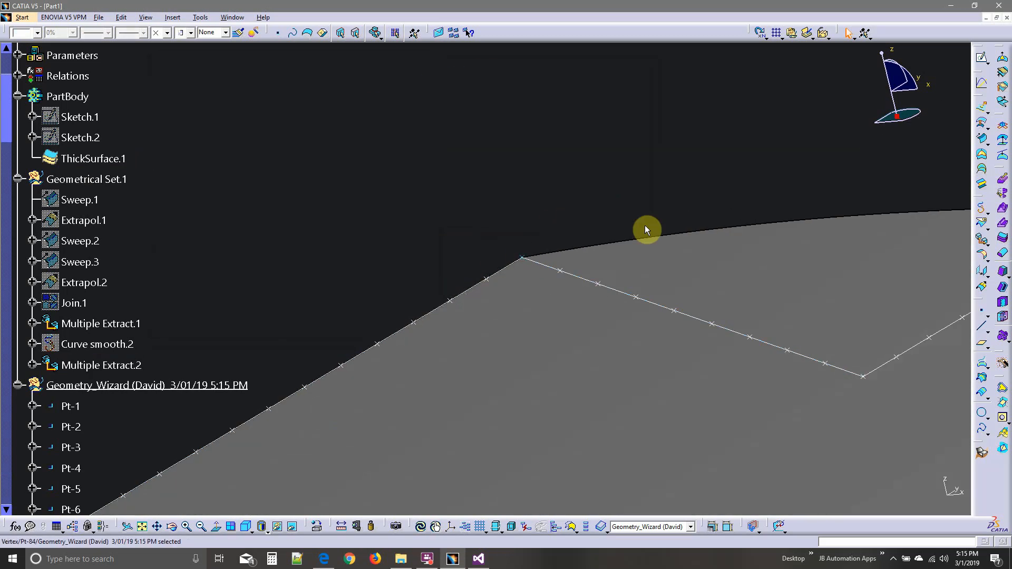
{"action": "left_click", "coordinate": [864, 377]}
{"action": "left_click", "coordinate": [594, 181]}
{"action": "middle_click_drag", "start_coordinate": [506, 333], "coordinate": [518, 410], "text": "ctrl"}
{"action": "middle_click_drag", "start_coordinate": [713, 248], "coordinate": [646, 297]}
{"action": "middle_click_drag", "start_coordinate": [457, 315], "coordinate": [458, 317]}
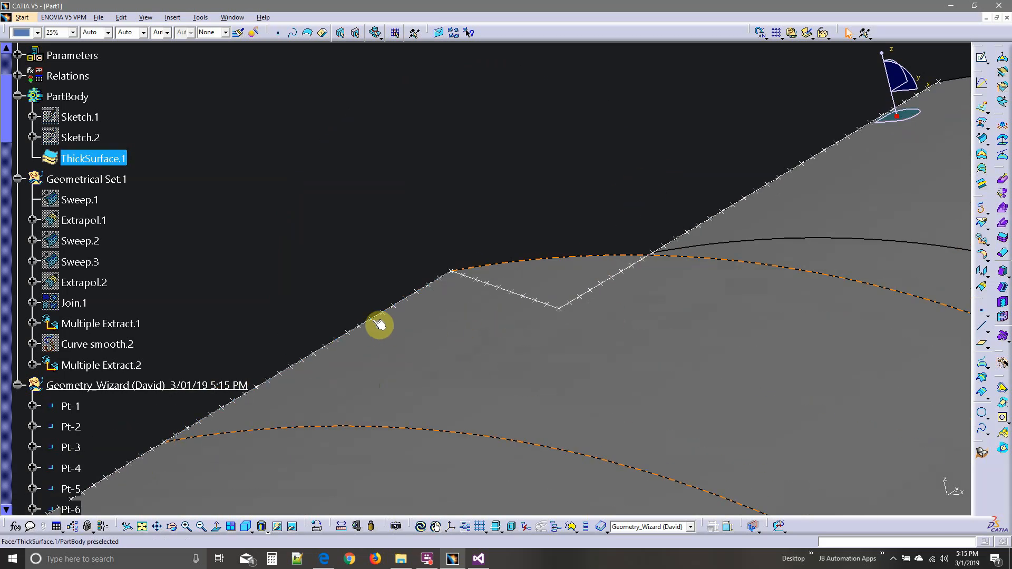
{"action": "middle_click_drag", "start_coordinate": [367, 328], "coordinate": [610, 350]}
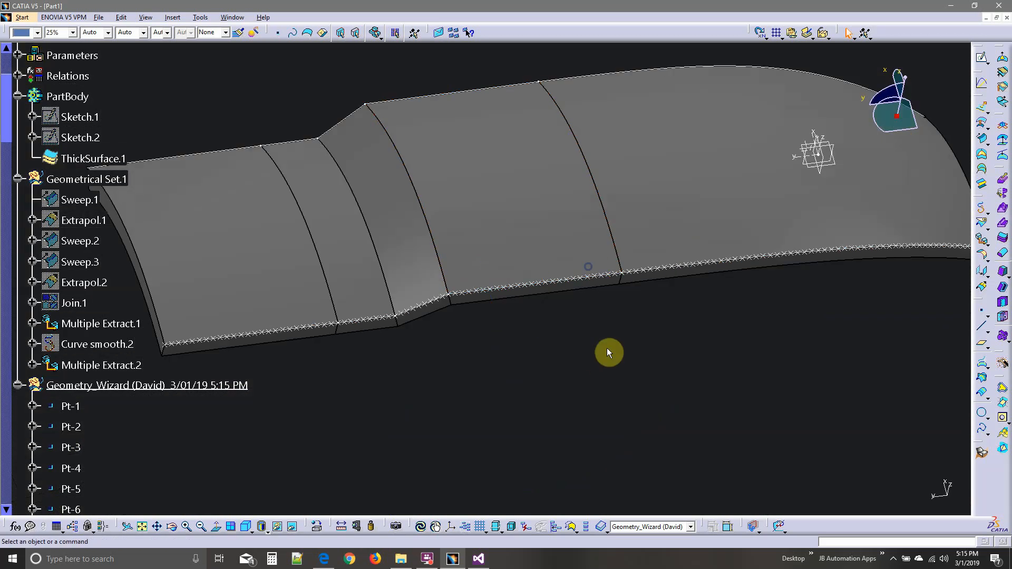
{"action": "left_click", "coordinate": [433, 550]}
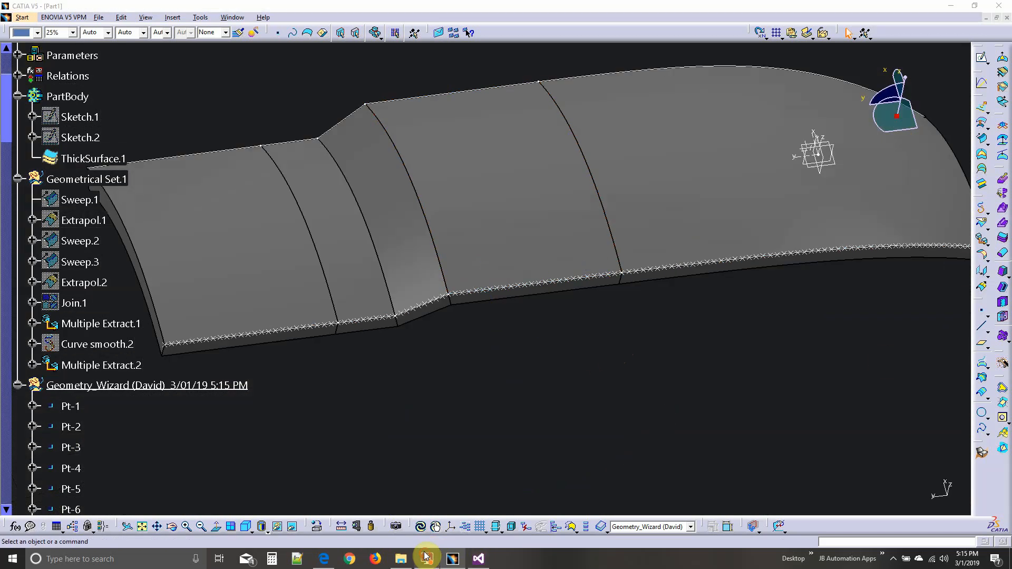